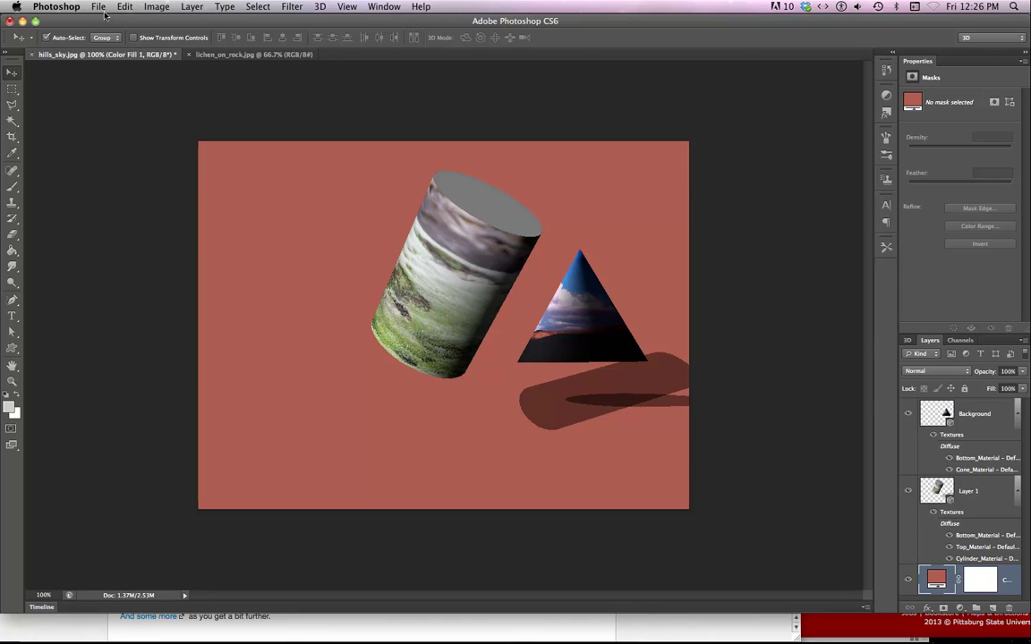
- Create a new 1280 × 1024 pixel RGB document with a white background, named 3d_shape
click(101, 8)
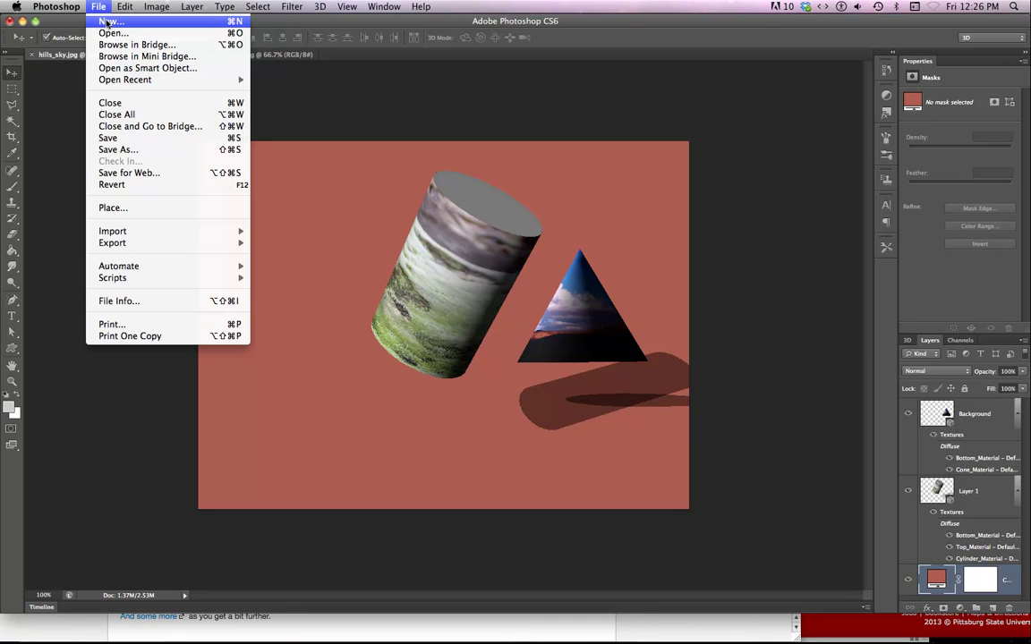
click(108, 25)
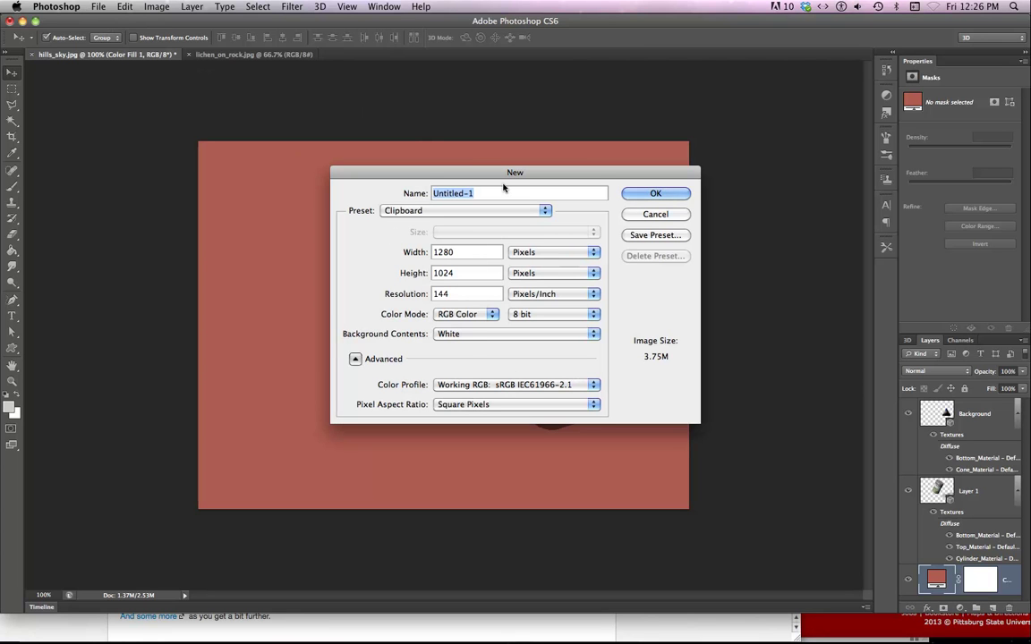
text(shape)
click(434, 193)
text(3d_)
click(646, 194)
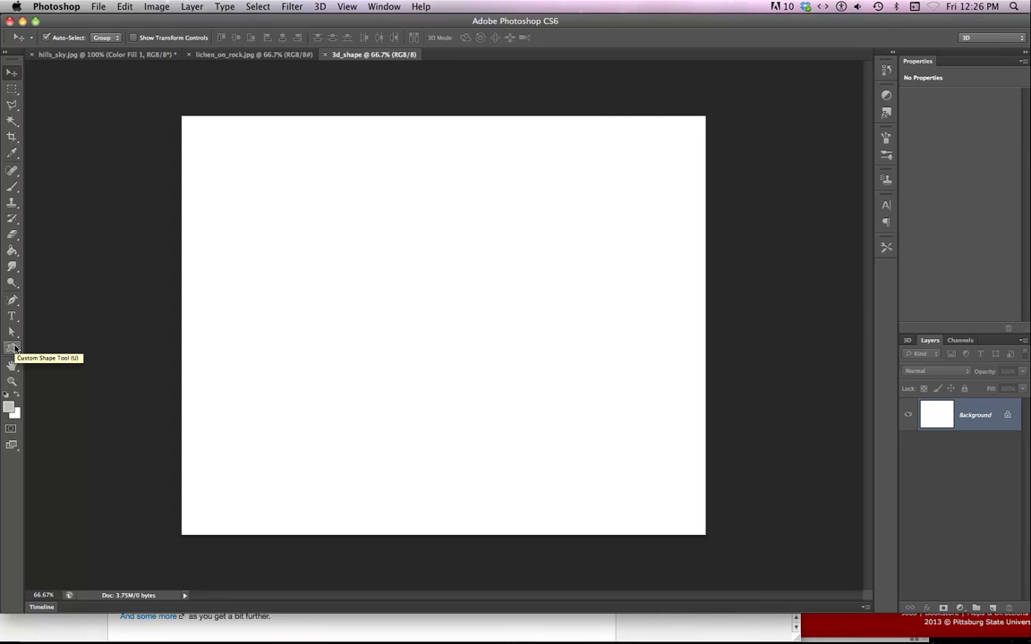
click(13, 348)
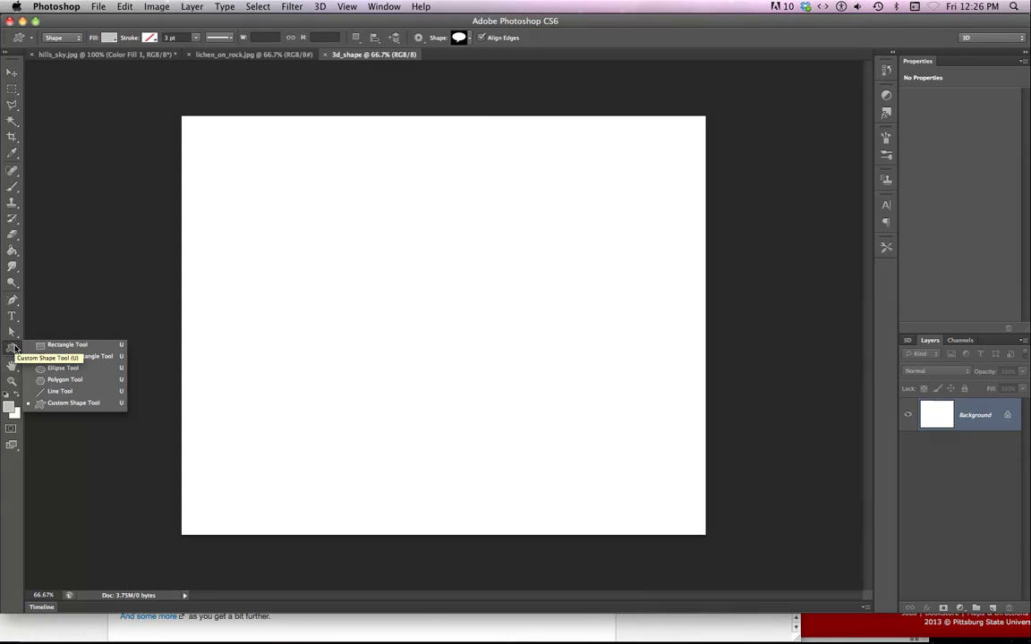
click(65, 380)
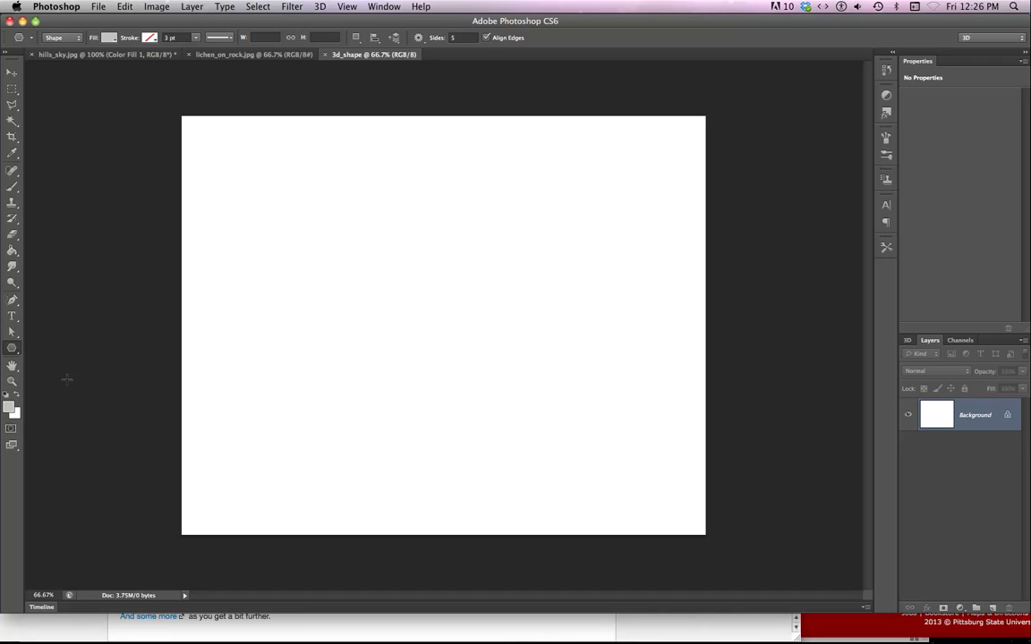
right_click(12, 348)
click(55, 369)
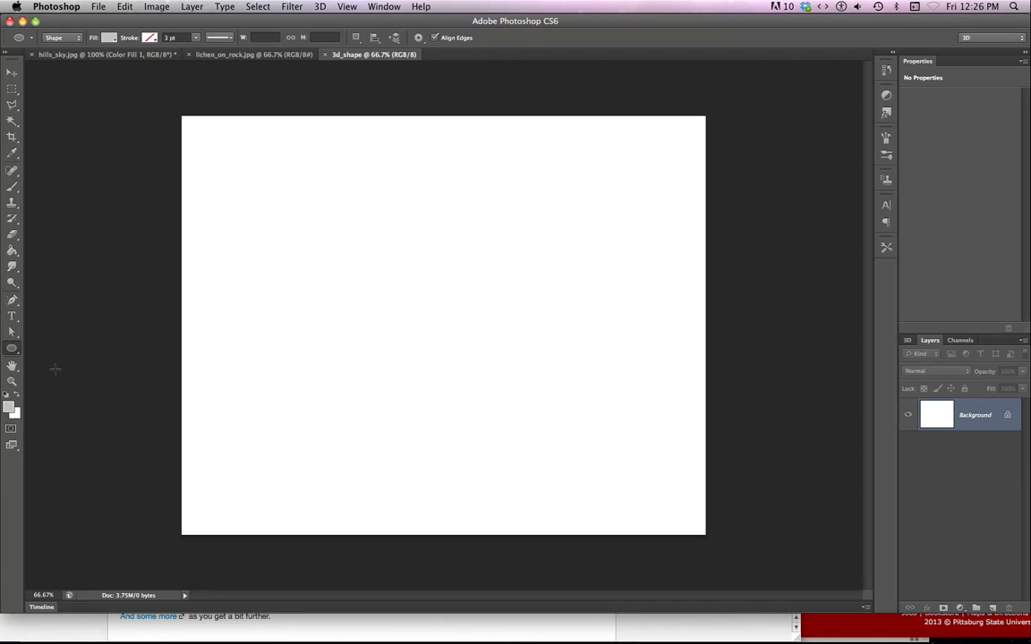
- Draw a light bulb with the Custom Shape tool near the canvas centre, about 385 × 676 px
right_click(7, 347)
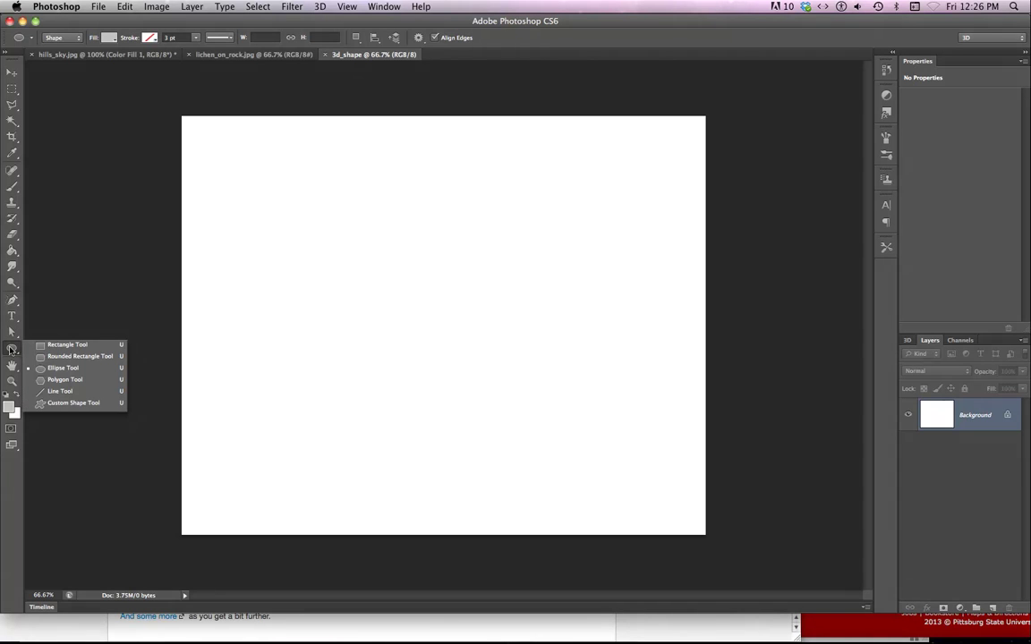
click(71, 403)
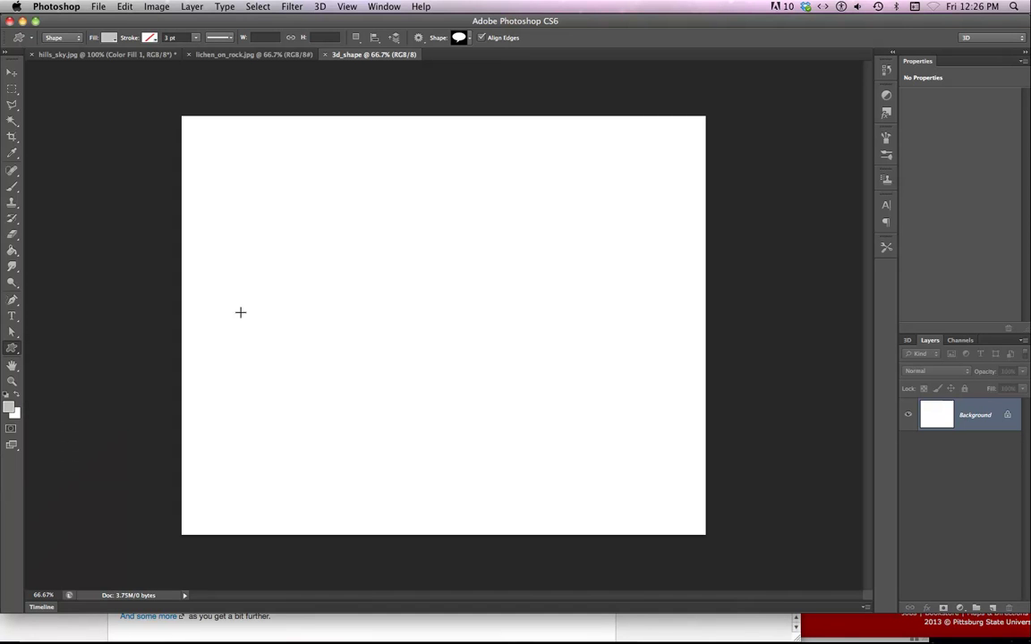
click(469, 39)
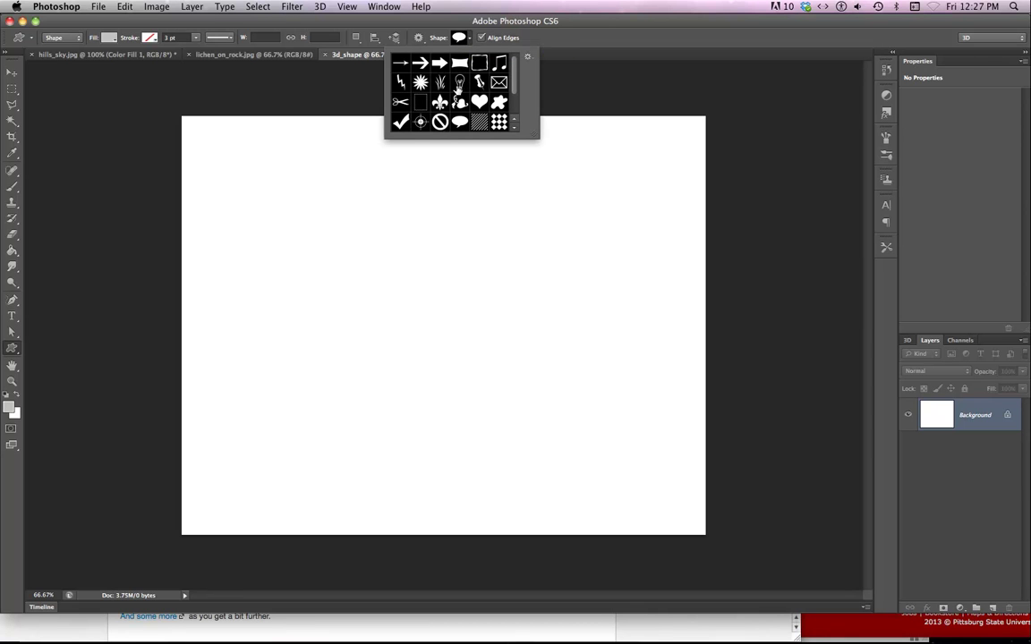
click(459, 83)
drag(338, 234, 576, 508)
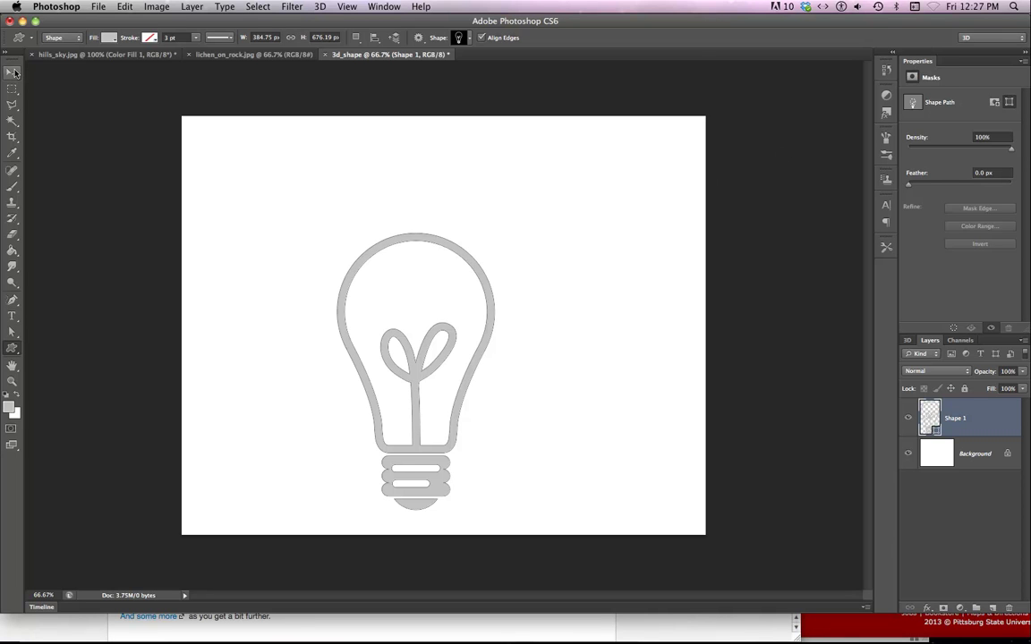
- Create a 3D extrusion from the light bulb layer and set its camera to an angled view with a 42 mm lens field of view
click(320, 7)
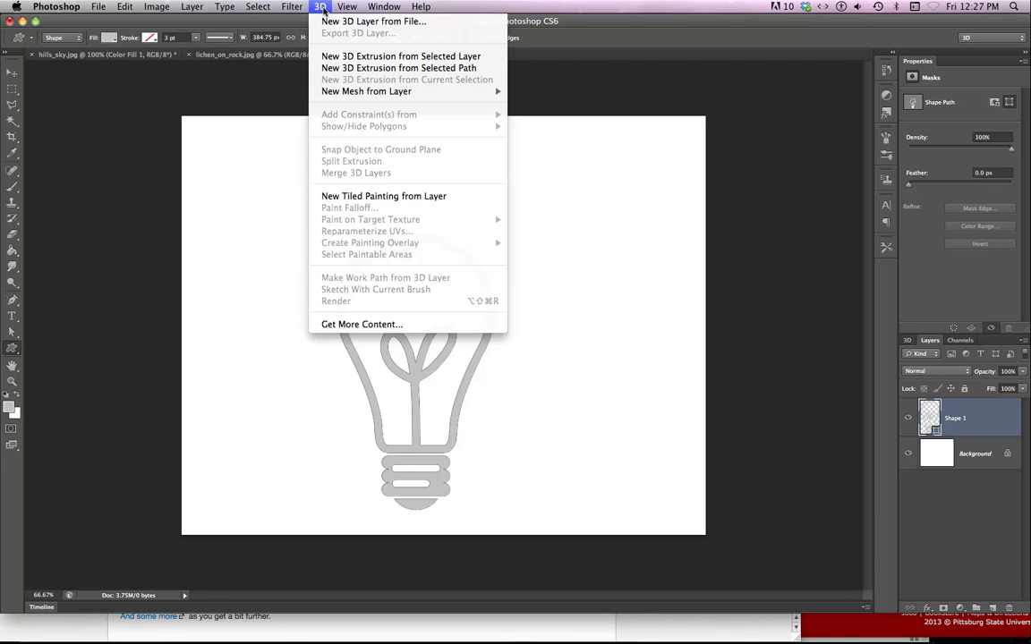
click(378, 61)
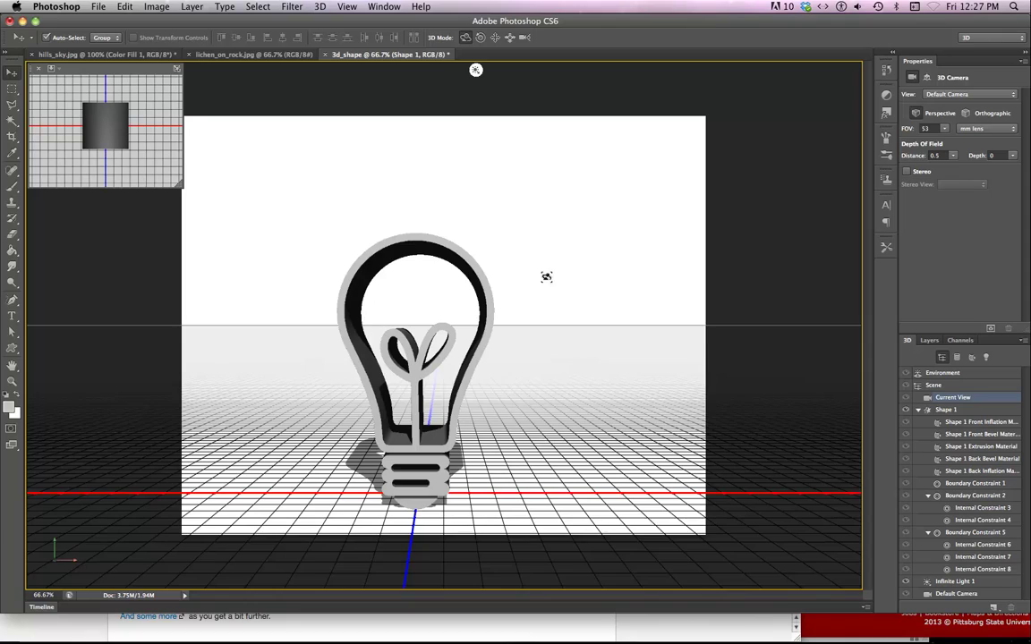
drag(543, 276, 516, 287)
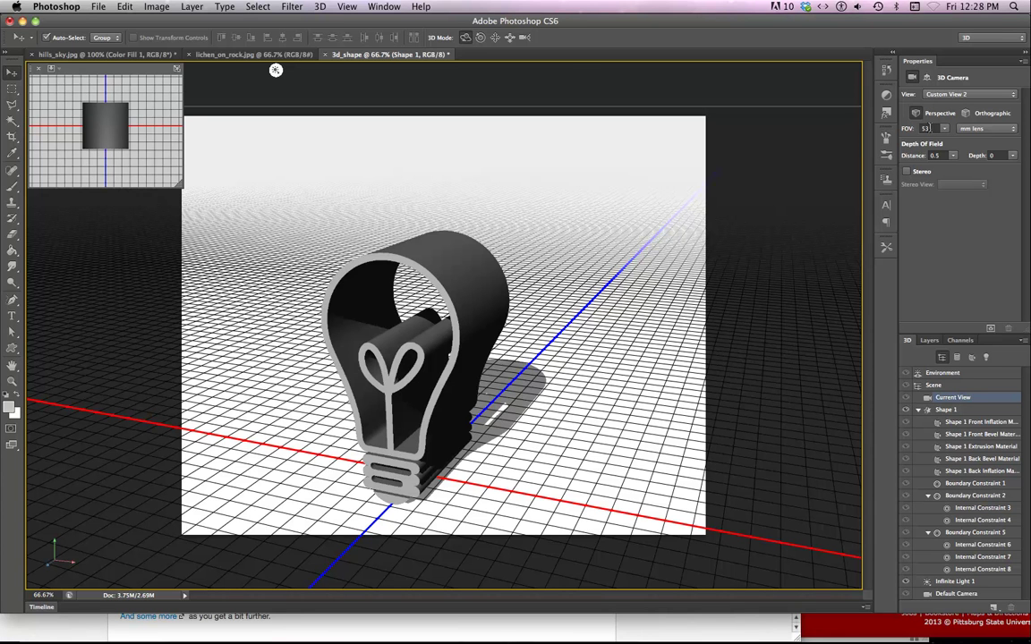
click(953, 156)
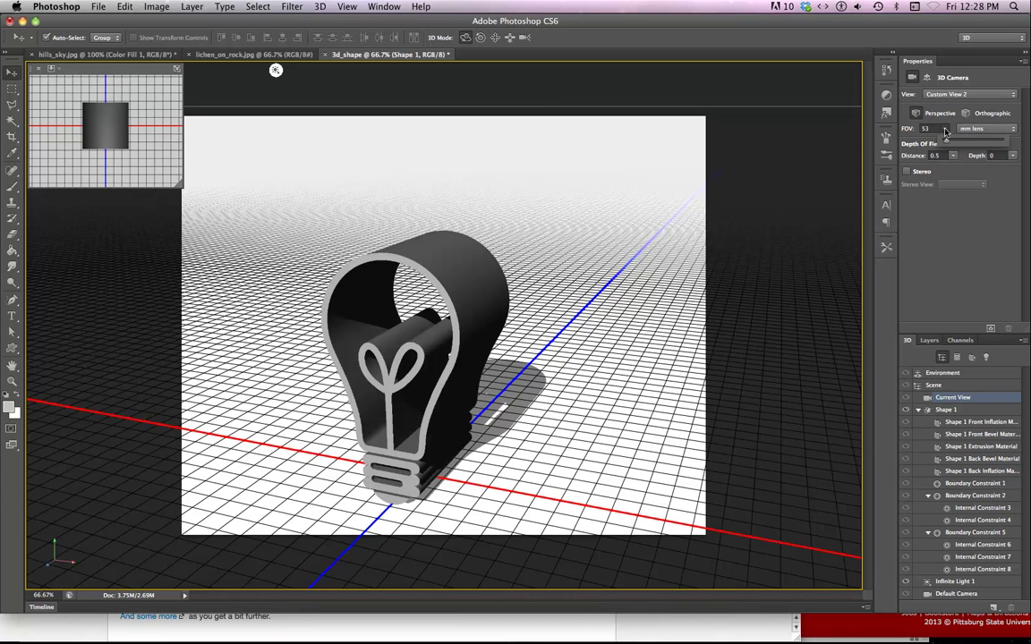
mouse_move(947, 140)
mouse_down()
mouse_move(955, 141)
mouse_move(943, 143)
mouse_up()
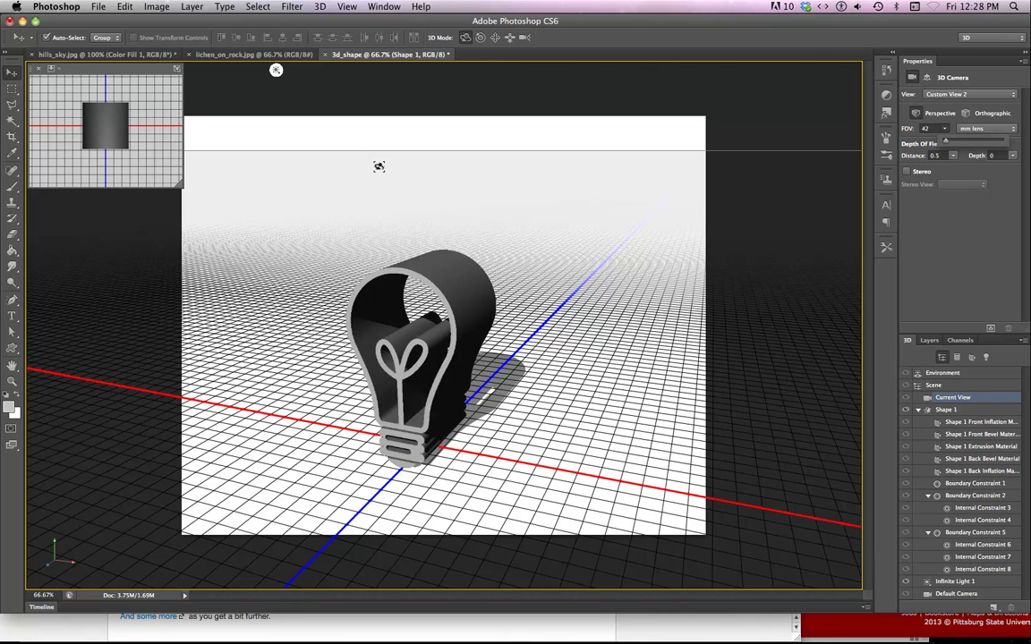
- Swing the infinite light to the opposite side so the bulb's shadow falls toward its front left
click(277, 71)
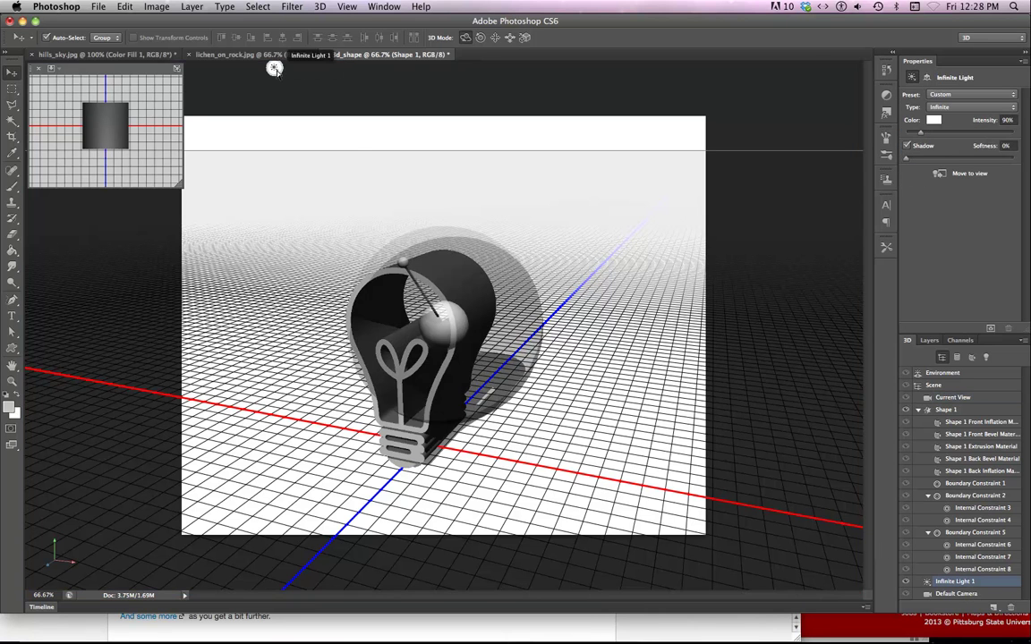
drag(273, 68, 722, 68)
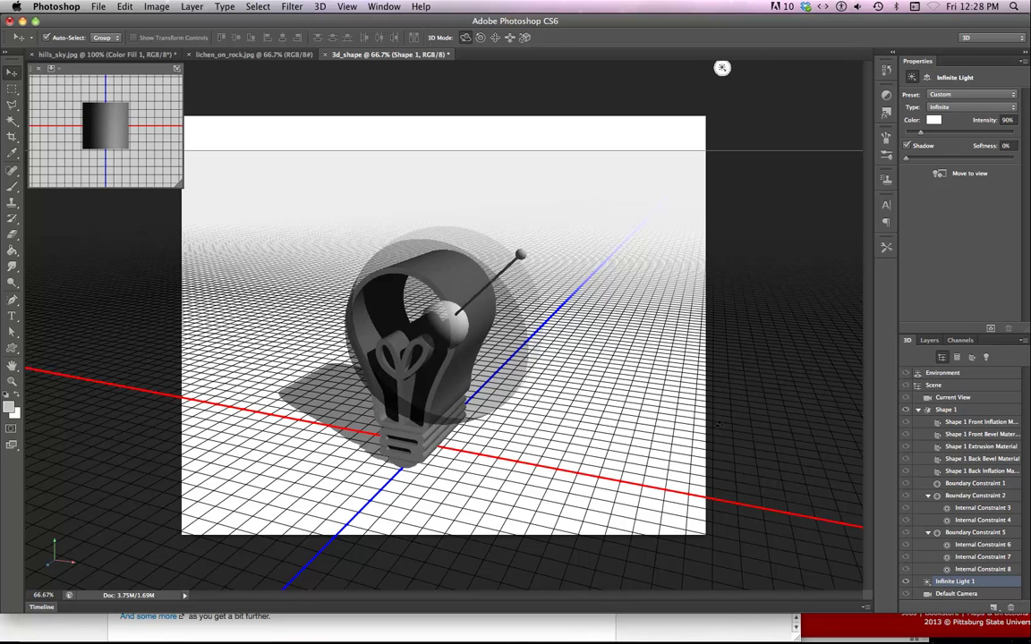
- Try light grey to white gradients in several directions on the Background layer, ending with grey at the bottom and white at the top
click(930, 341)
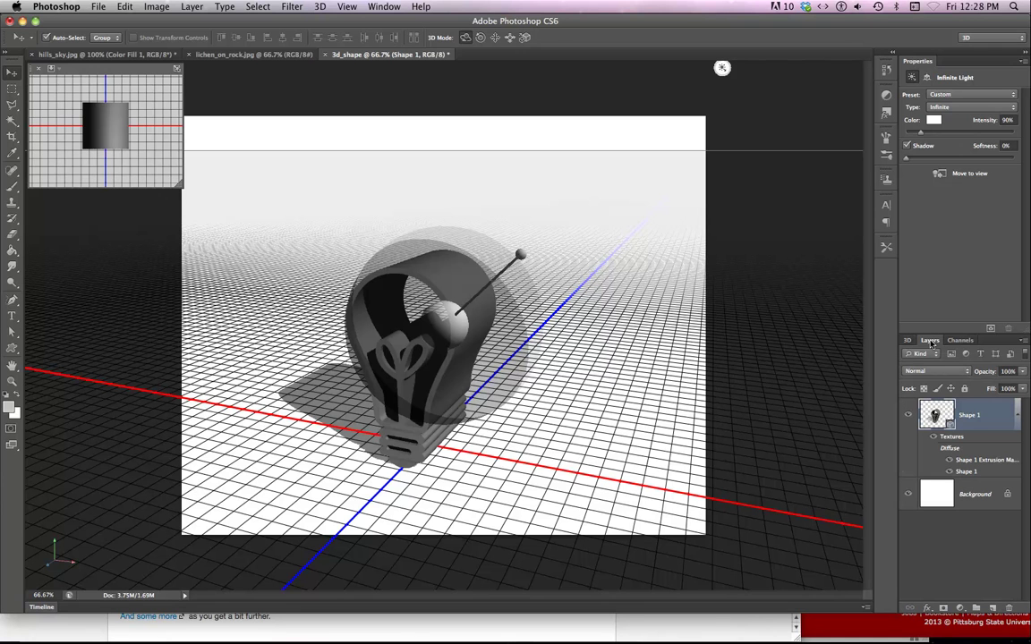
click(953, 538)
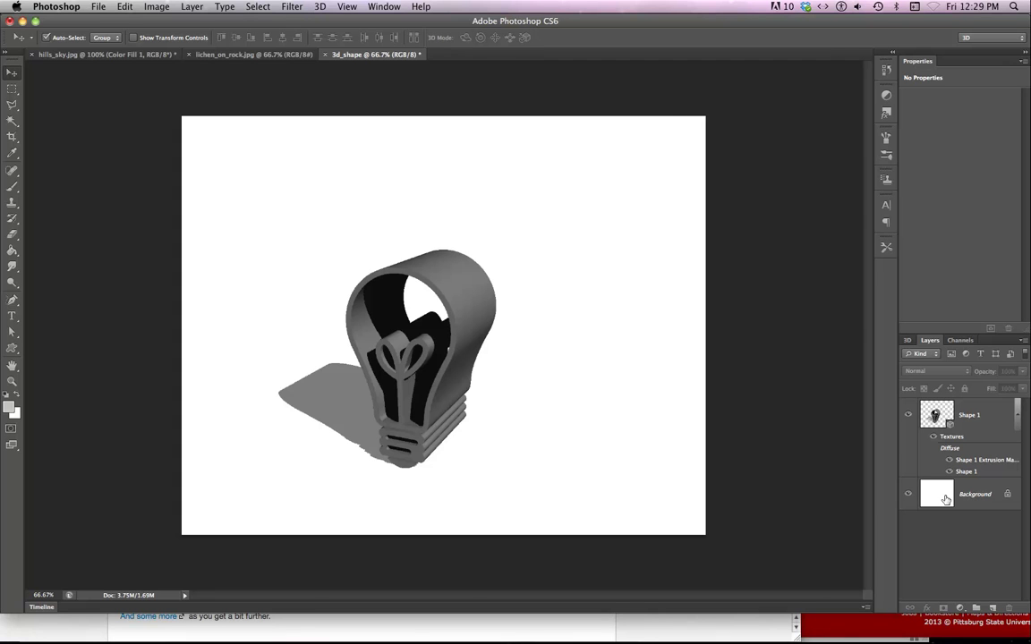
click(946, 501)
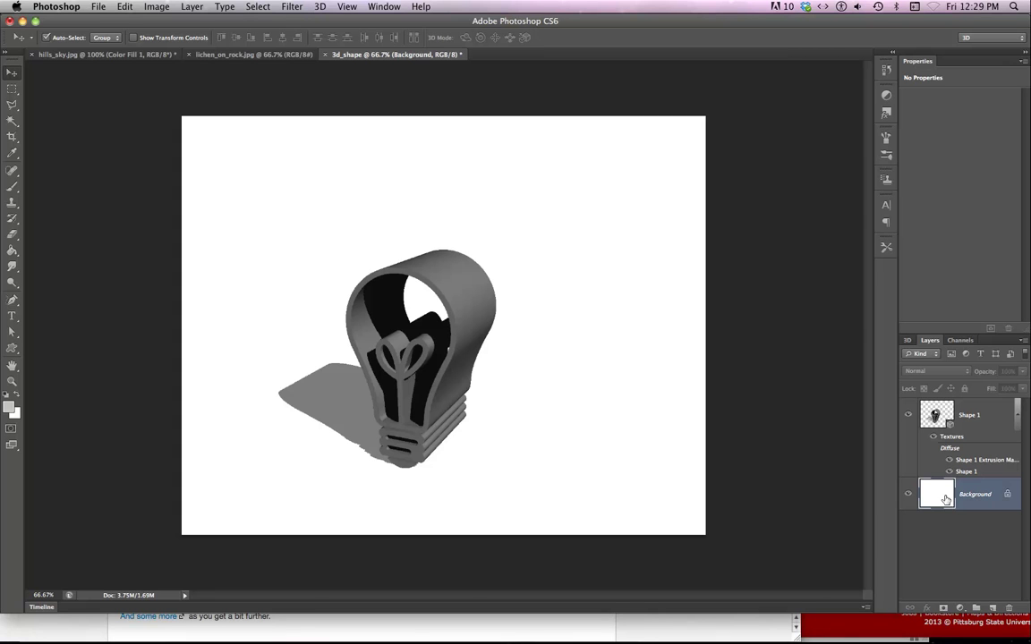
click(13, 251)
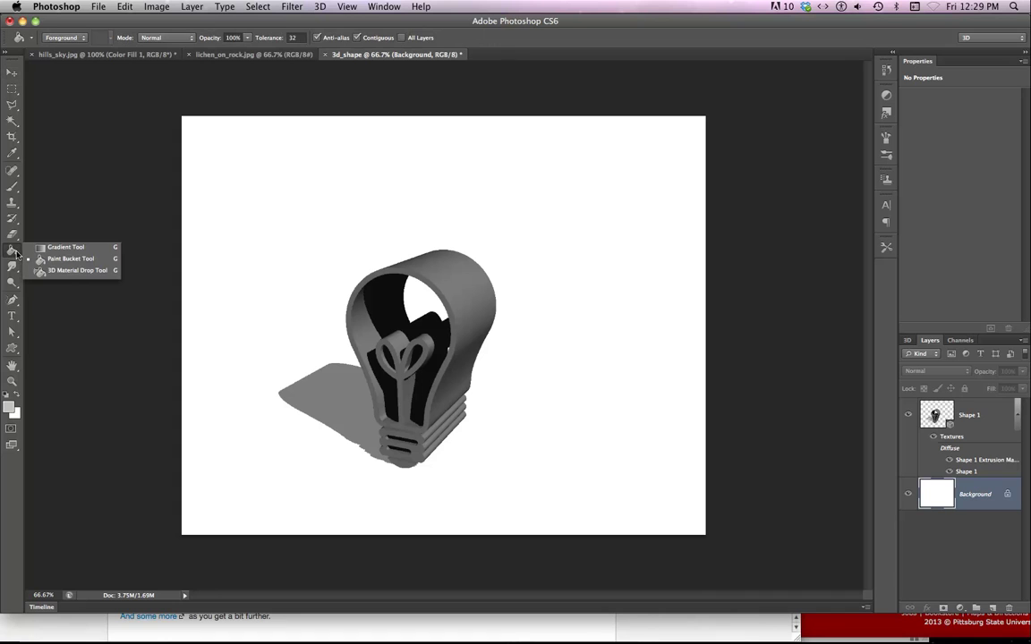
click(68, 248)
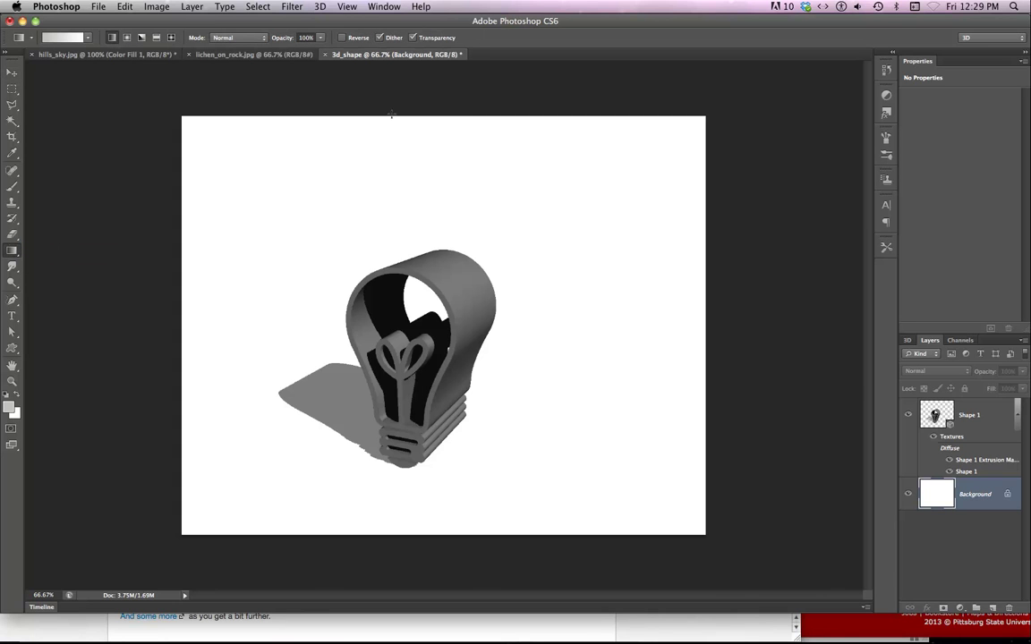
drag(391, 113, 395, 540)
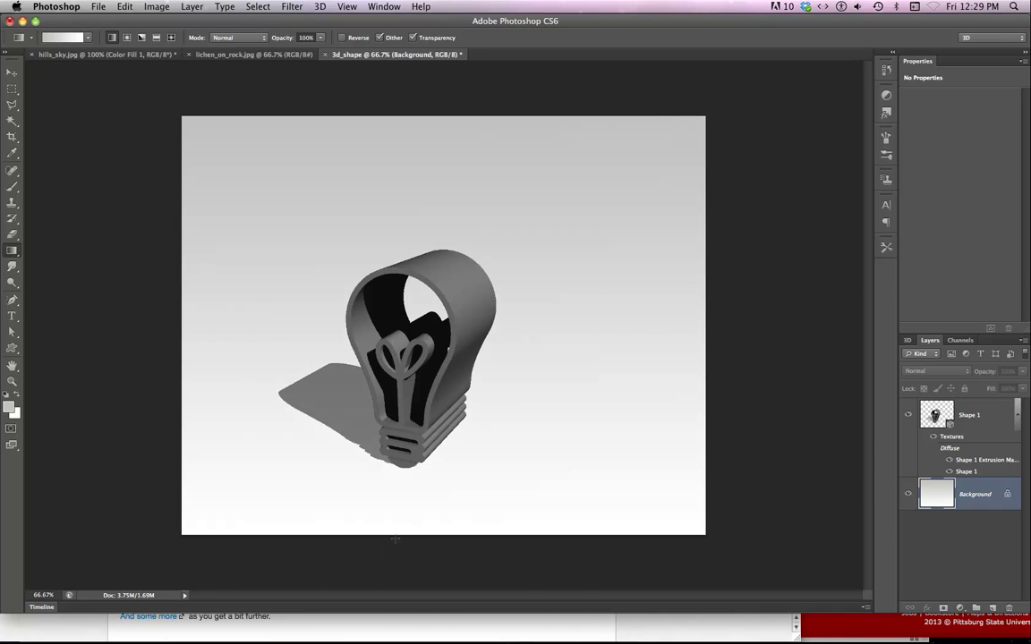
drag(703, 359, 180, 350)
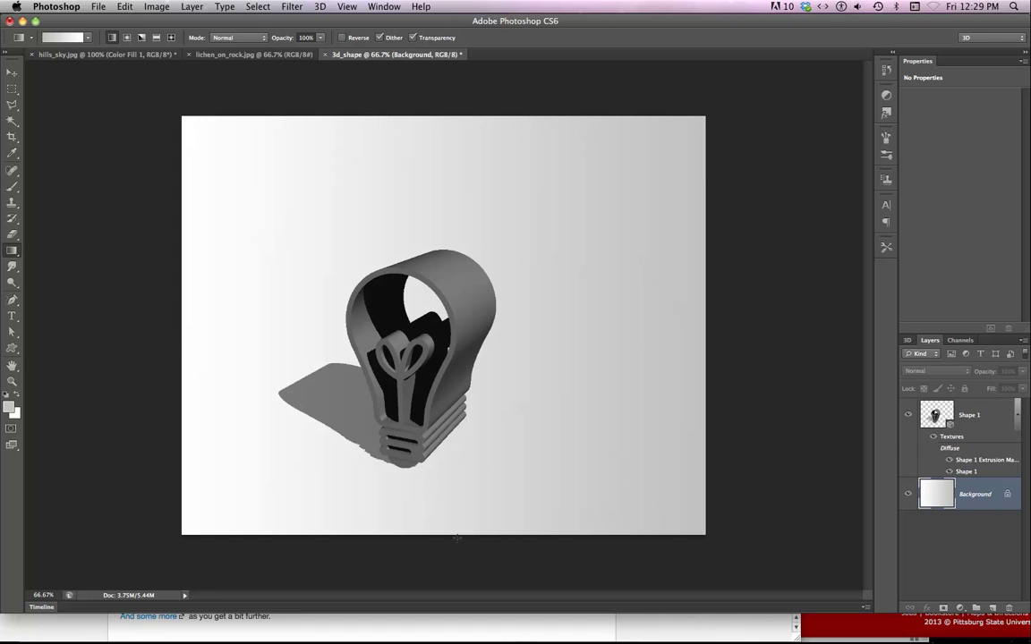
drag(458, 538, 459, 115)
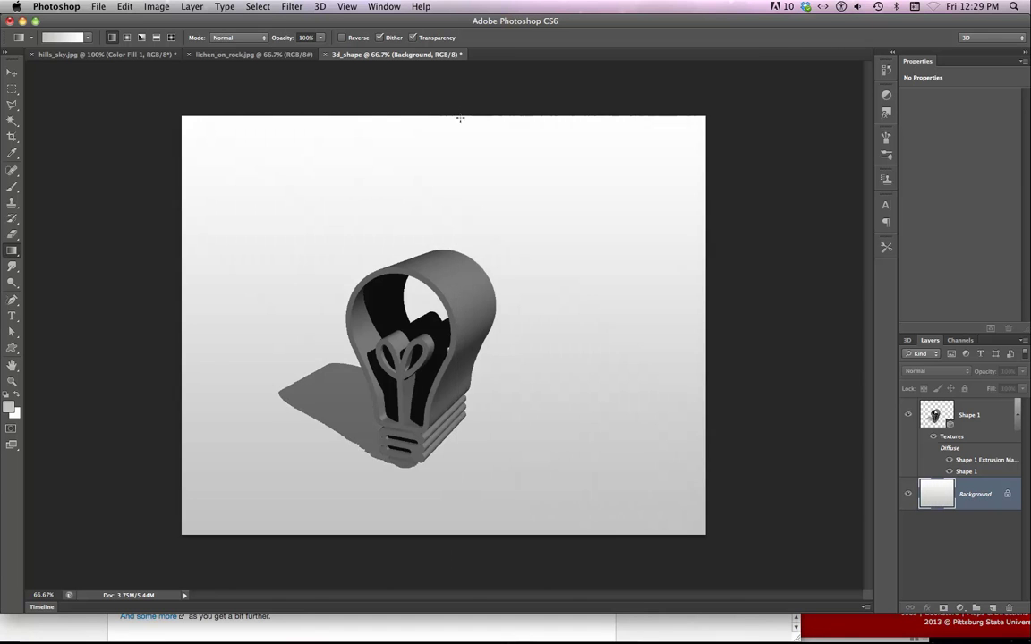
- Activate the Paint Bucket tool and choose a periwinkle blue swatch as the foreground colour
click(12, 252)
click(12, 252)
click(11, 251)
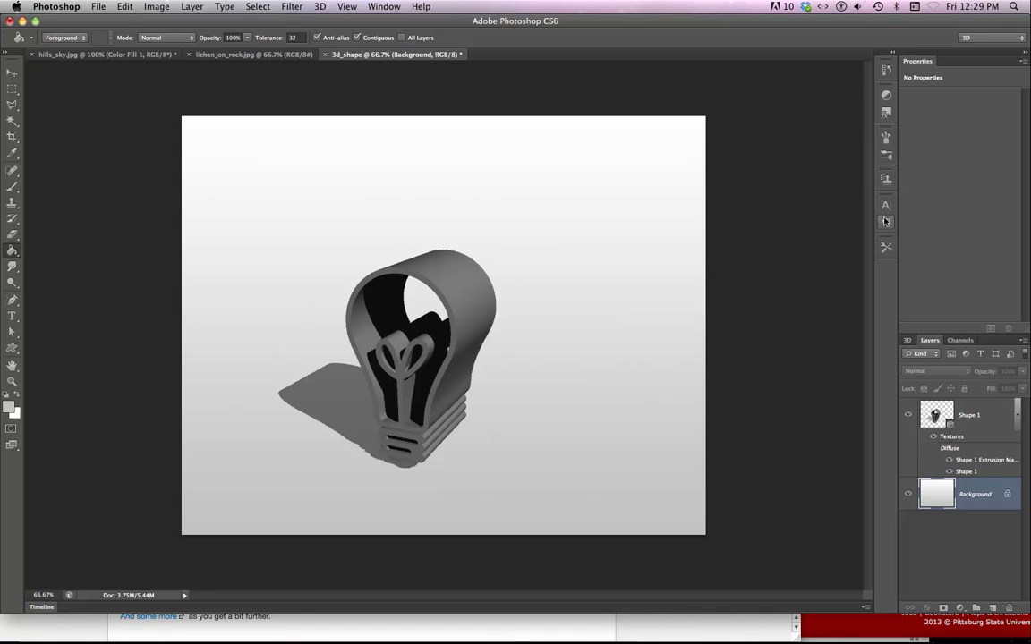
click(384, 6)
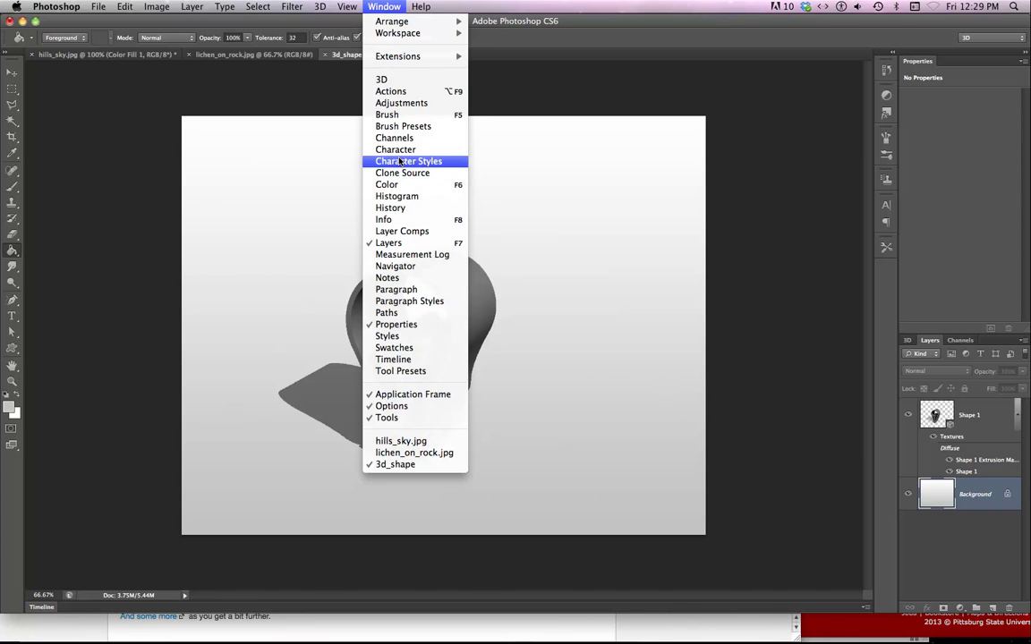
click(394, 347)
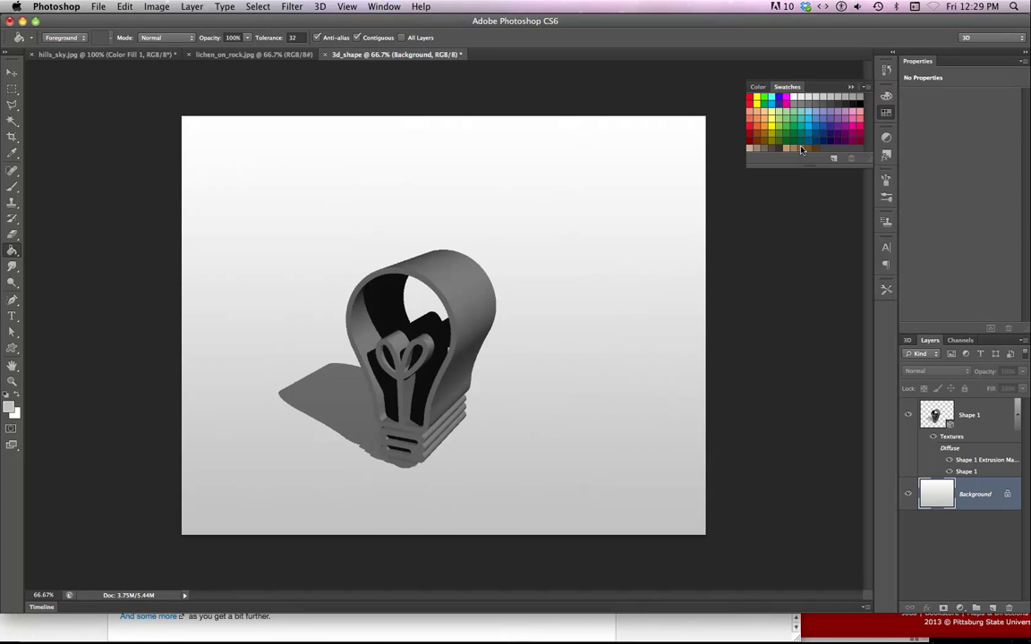
click(829, 117)
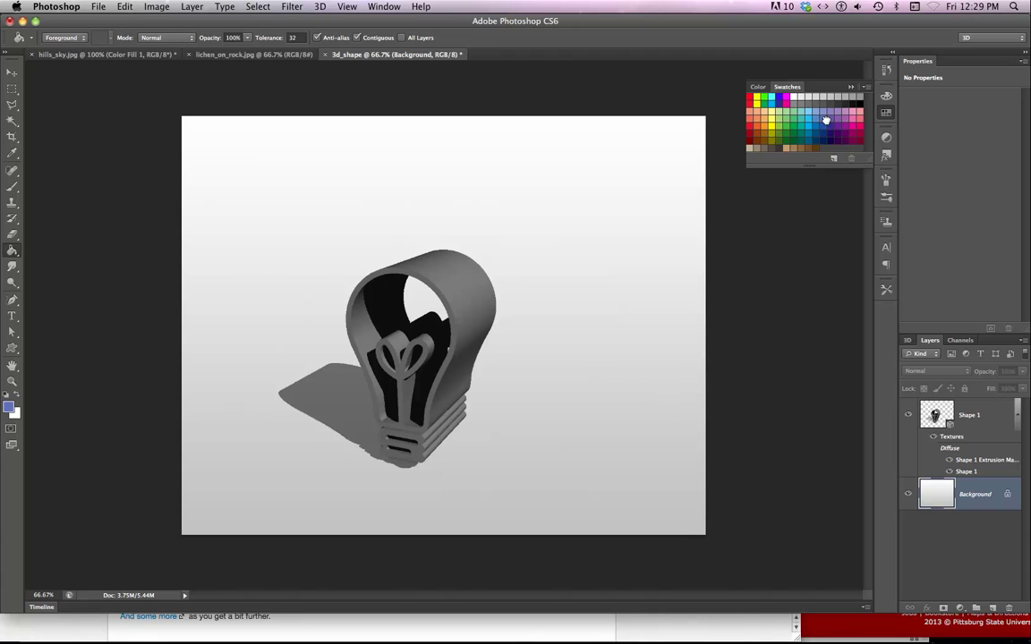
- Try filling the gradient on the Background layer with blue, and undo the fill
click(272, 195)
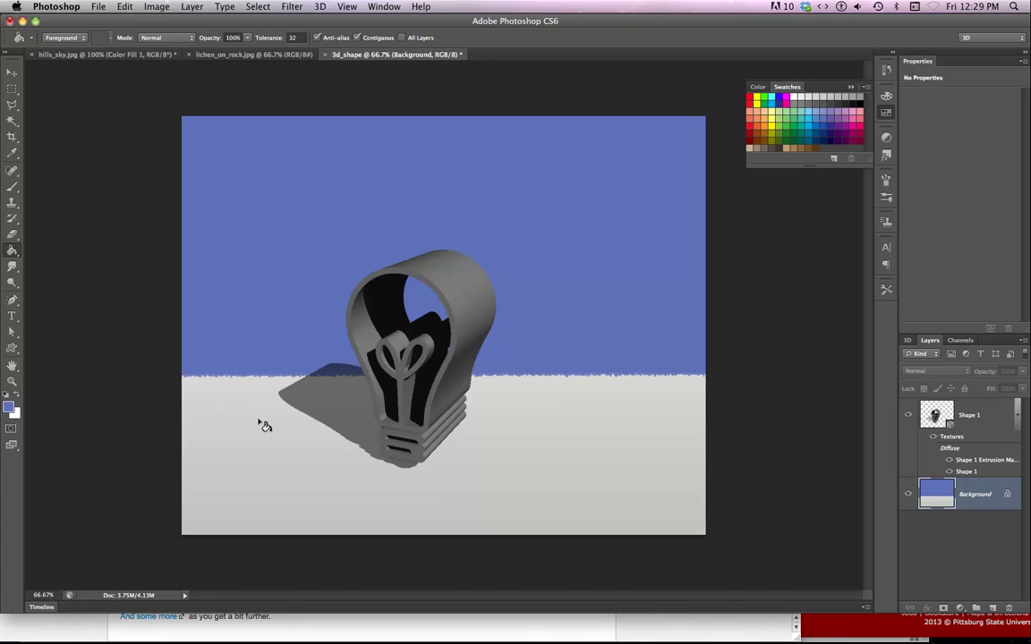
key(super+z)
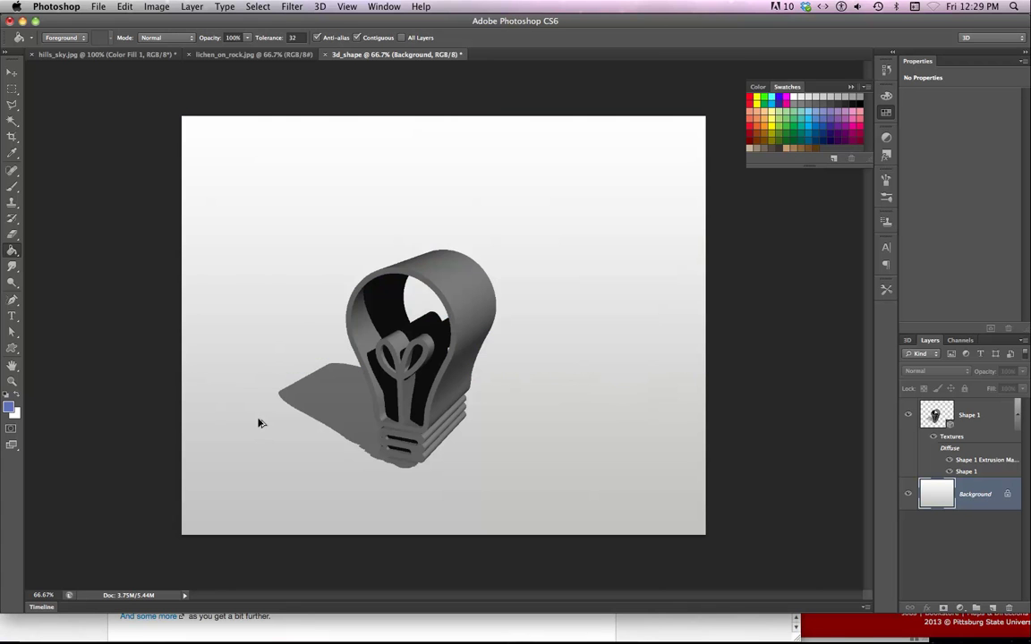
- Fill the extruded sides of the 3D bulb and the white Background layer with the blue foreground colour
click(258, 421)
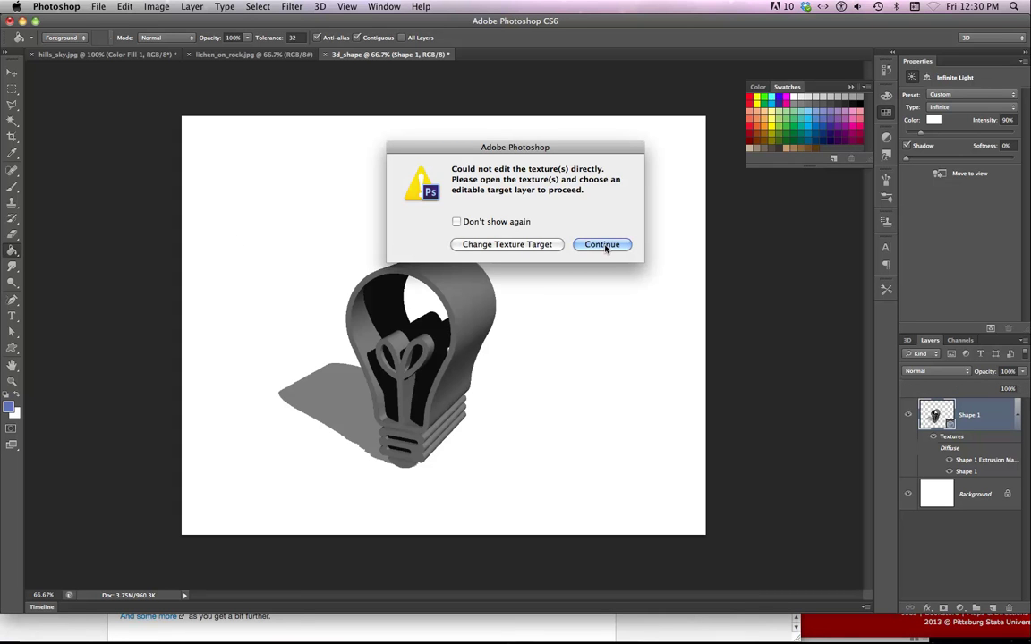
click(521, 245)
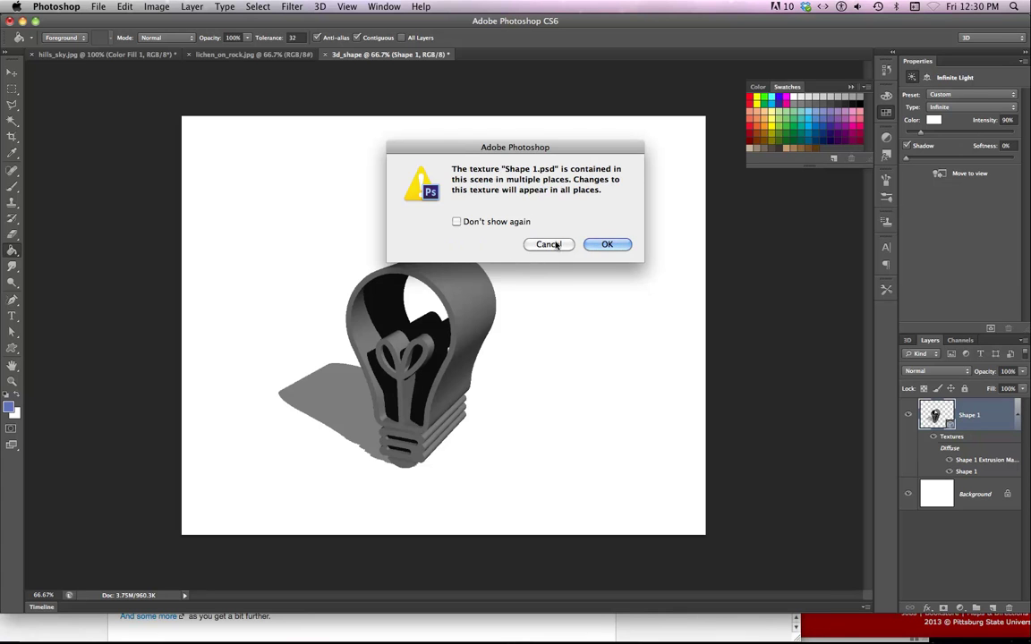
click(541, 244)
click(945, 493)
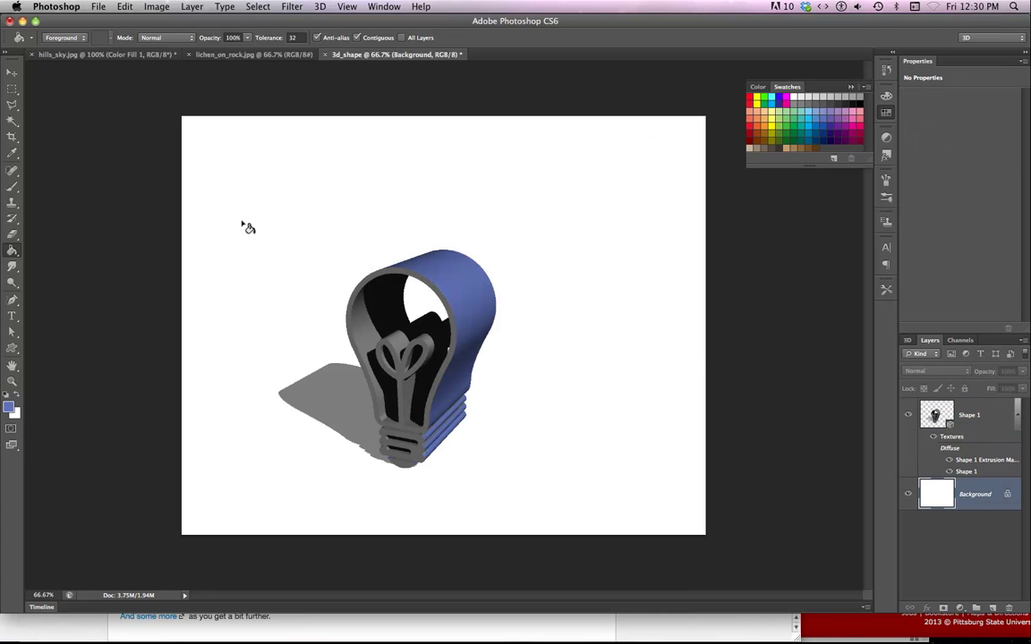
click(246, 229)
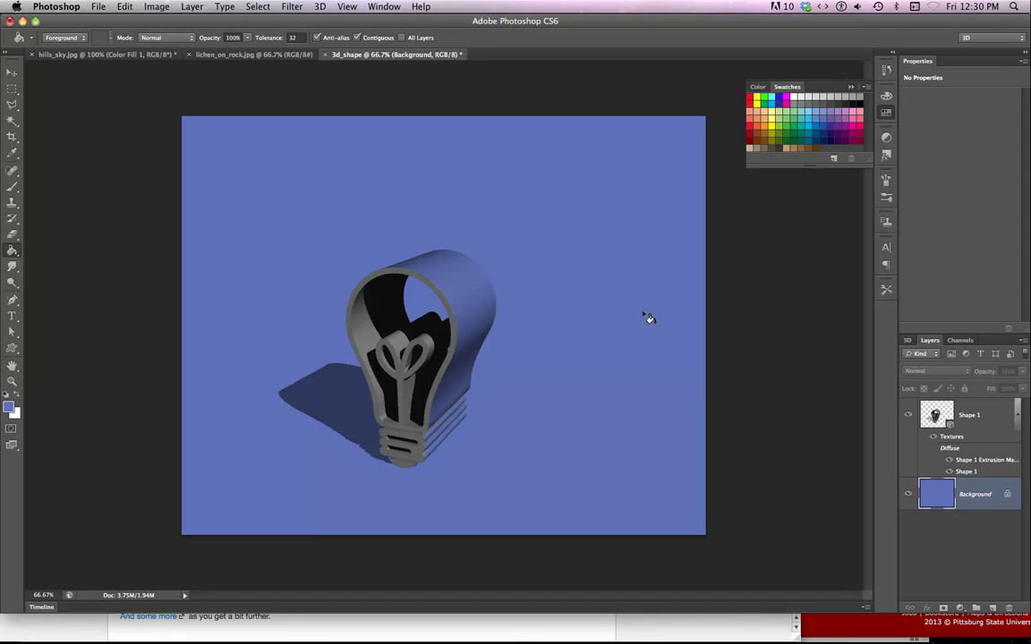
- Toggle the Background layer's visibility to compare the blue-sided bulb with and without the backdrop
click(908, 495)
click(908, 495)
click(908, 495)
click(908, 495)
click(908, 496)
click(908, 496)
- Undo the blue fills on the bulb's extruded sides and the background, and refill only the Background layer with the periwinkle blue foreground colour
key(super+alt+z)
key(super+alt+z)
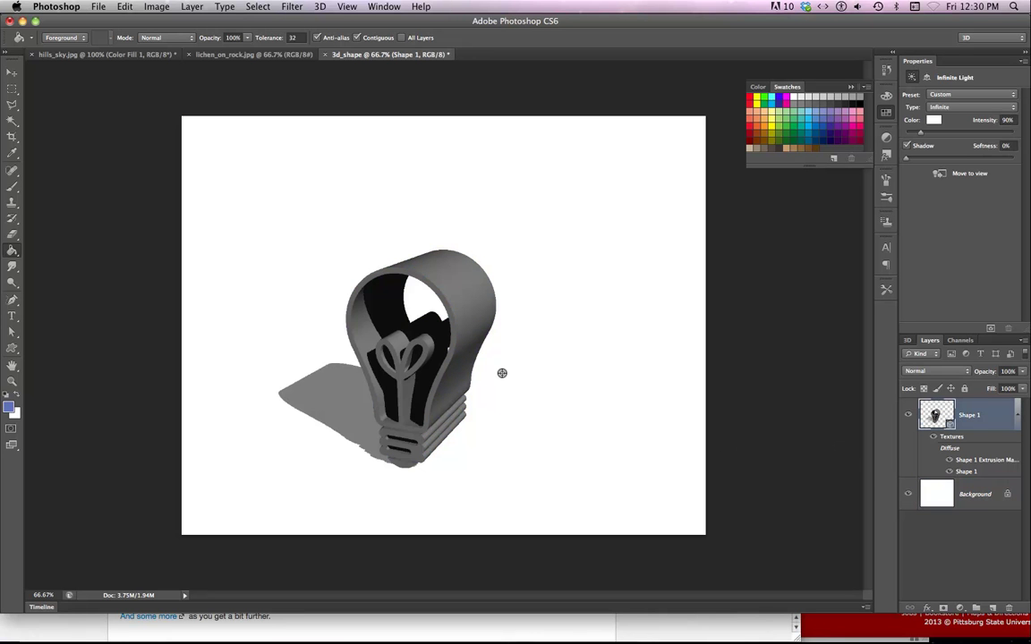
click(984, 497)
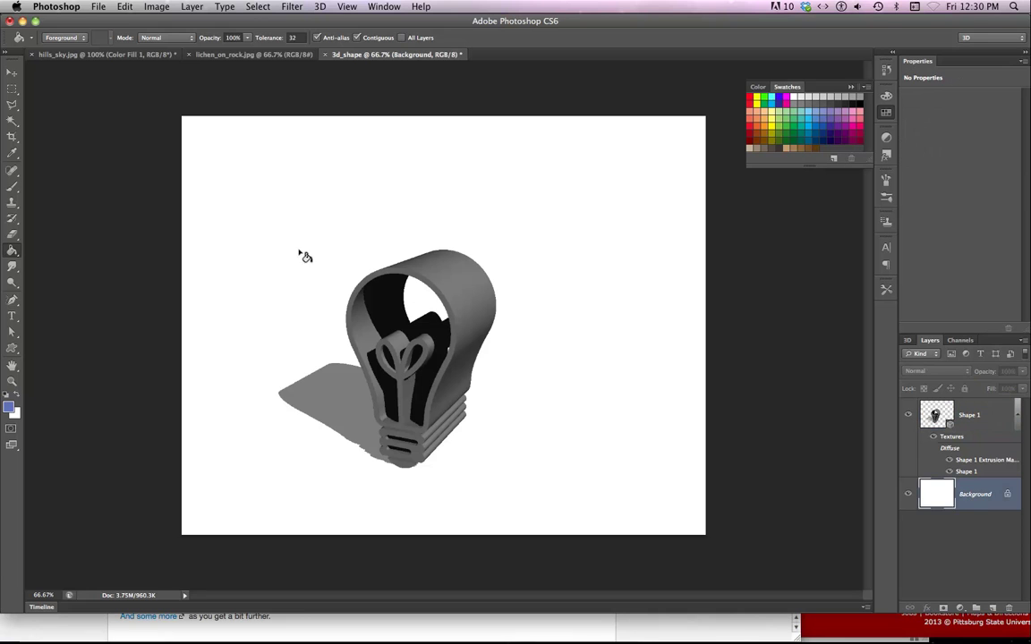
click(229, 233)
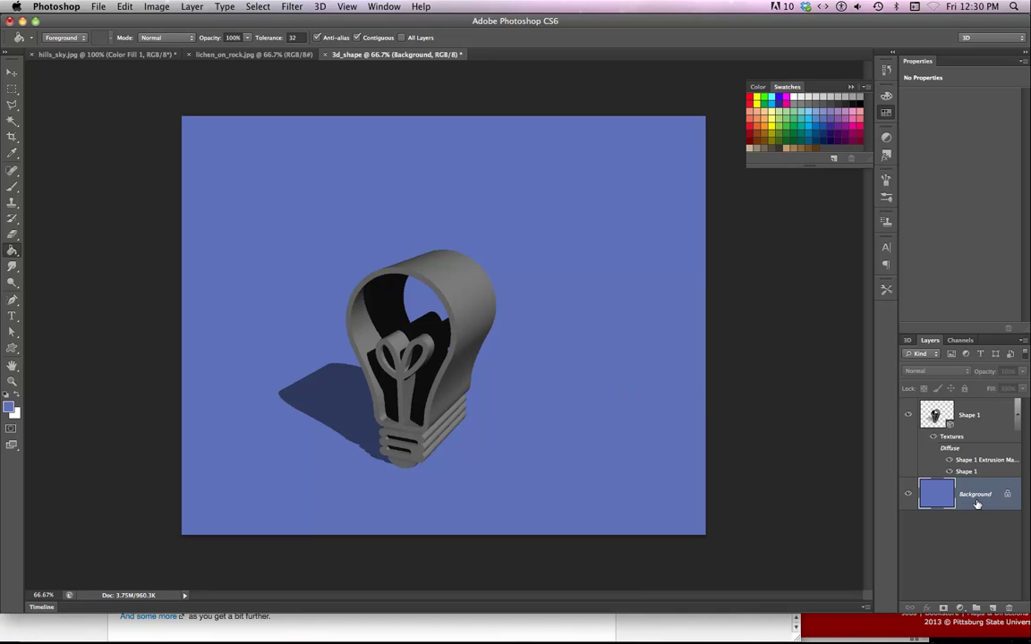
- Hide and show the Background layer to check the grey bulb and its shadow against transparency
click(908, 495)
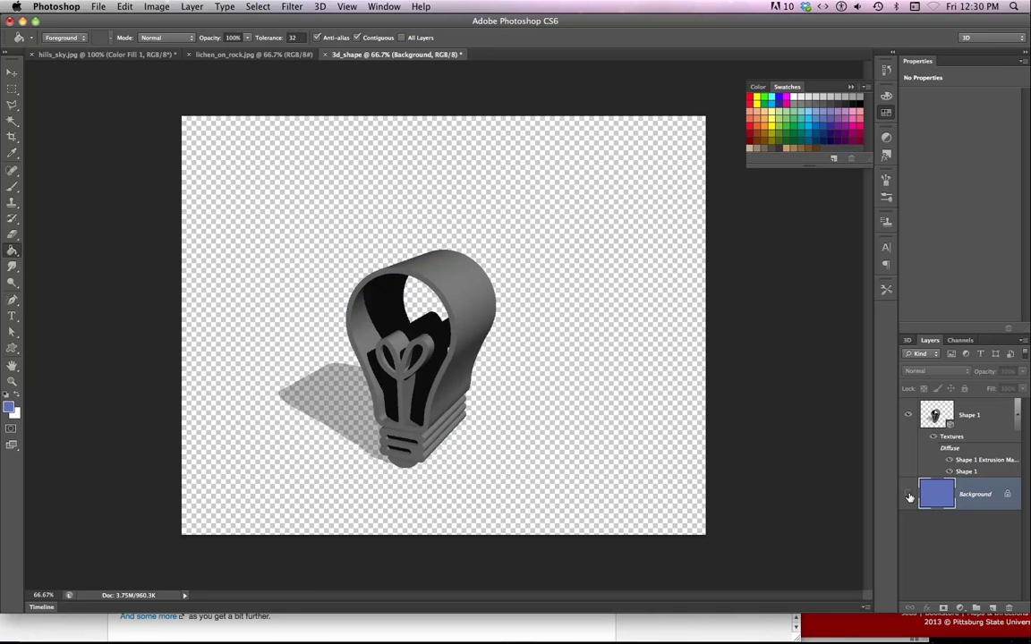
click(909, 497)
click(909, 496)
click(909, 497)
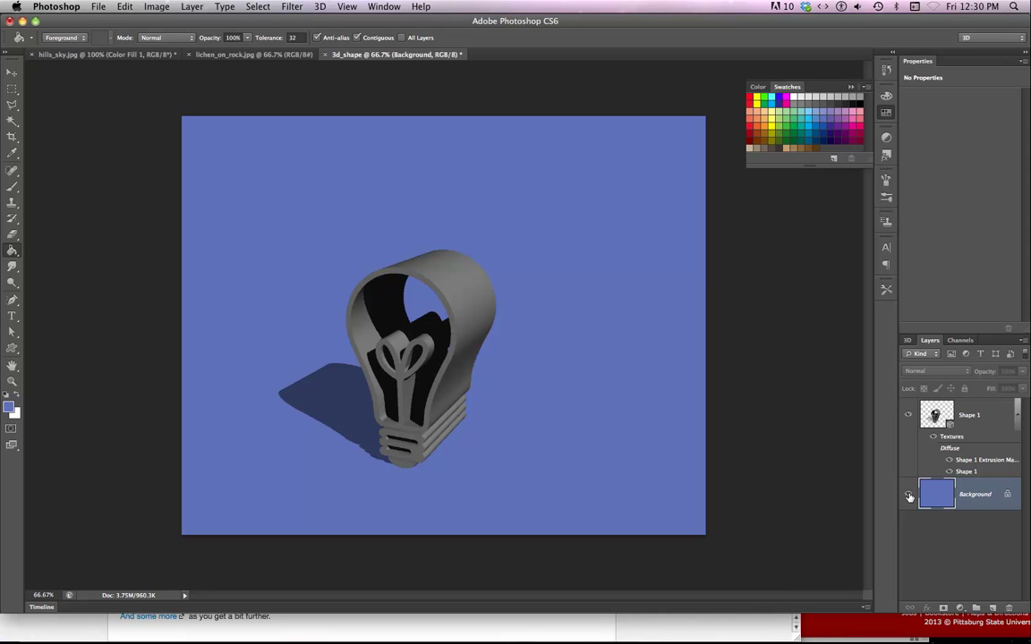
- Select the Shape 1 layer with the Move tool and redirect its infinite light from the front so the bulb's shadow falls behind it
click(935, 411)
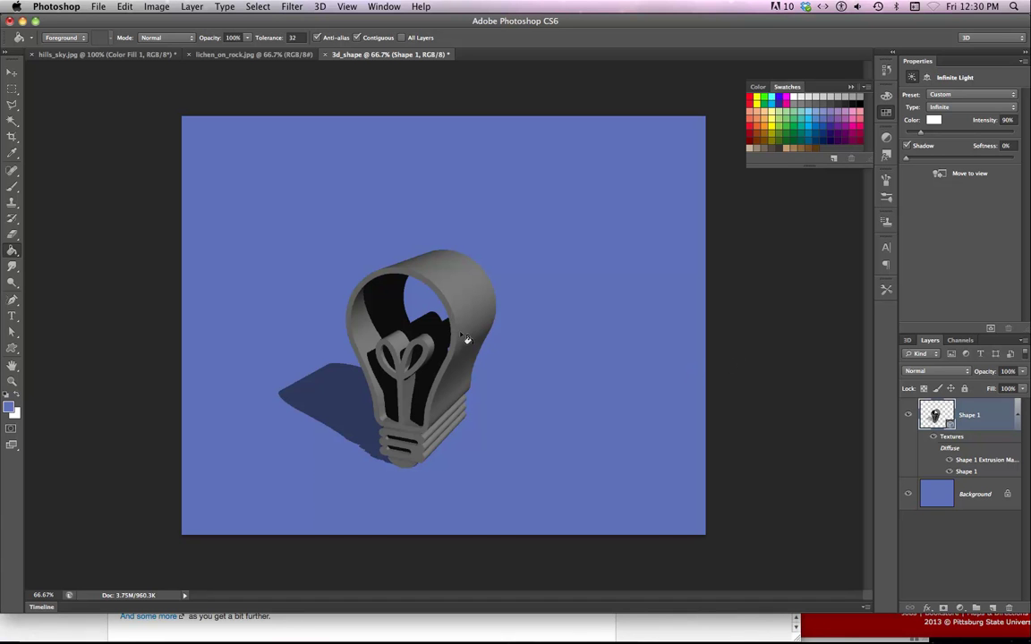
click(13, 72)
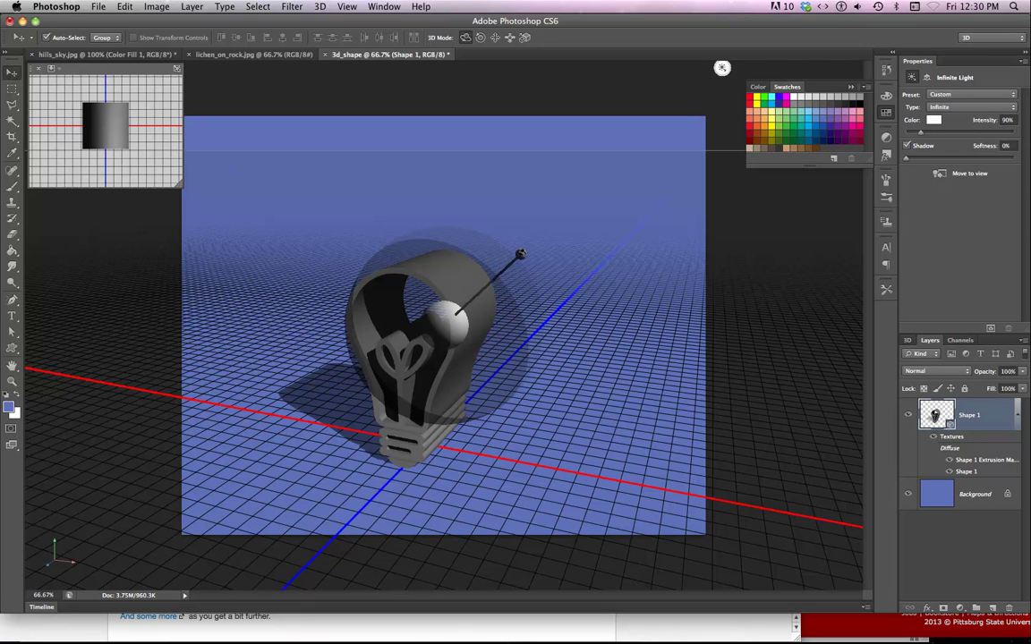
mouse_move(520, 255)
mouse_down()
mouse_move(425, 296)
mouse_move(378, 296)
mouse_move(363, 312)
mouse_up()
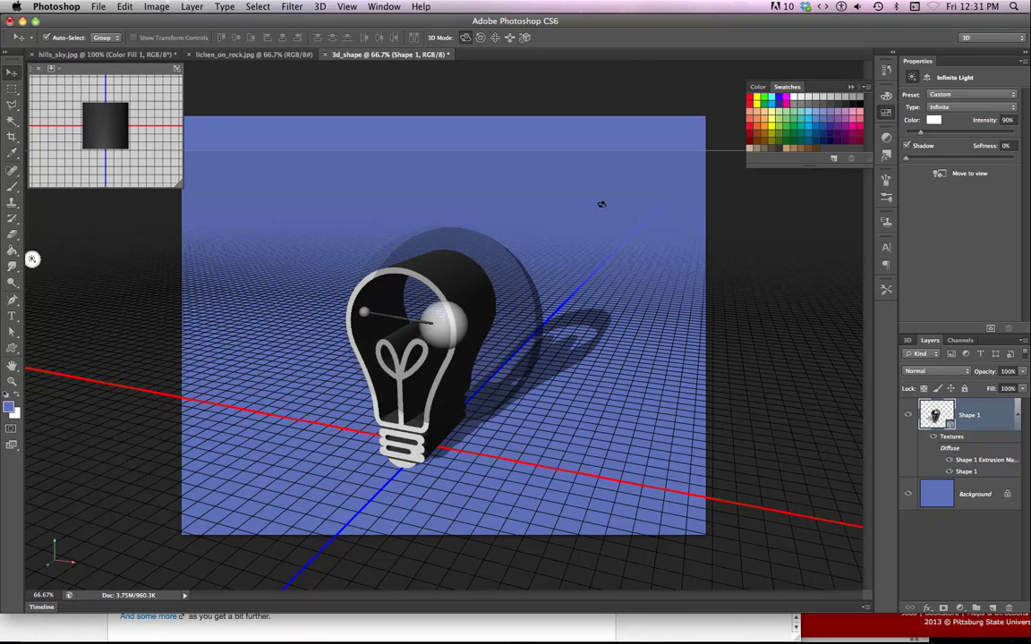
- Keep Custom View 2 for the 3D camera, set its depth of field to distance 0.23 and depth 1.6, and deselect the layer
click(362, 184)
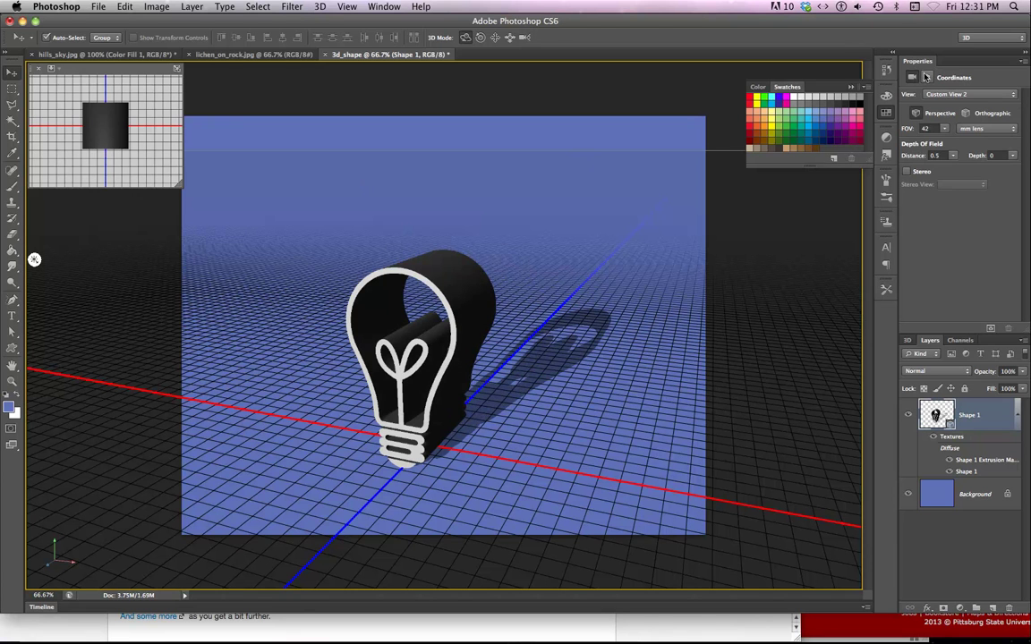
click(907, 341)
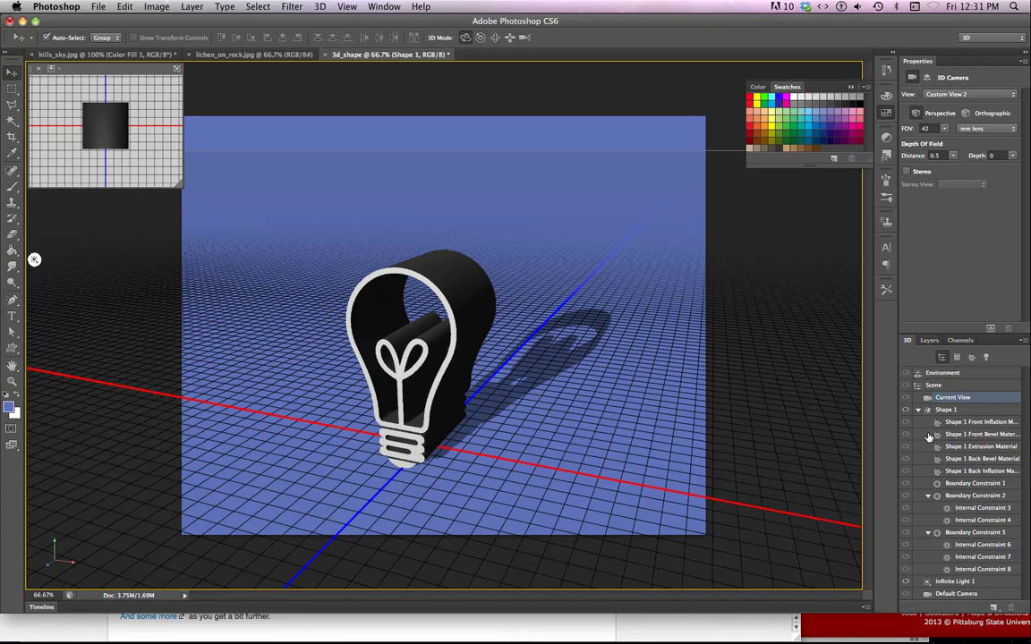
click(934, 96)
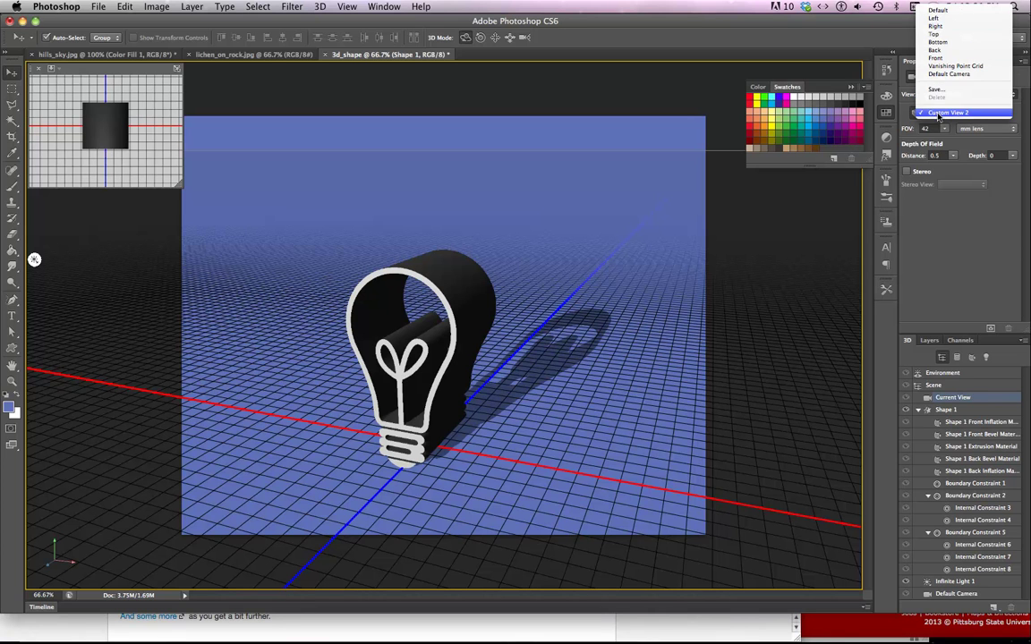
click(939, 114)
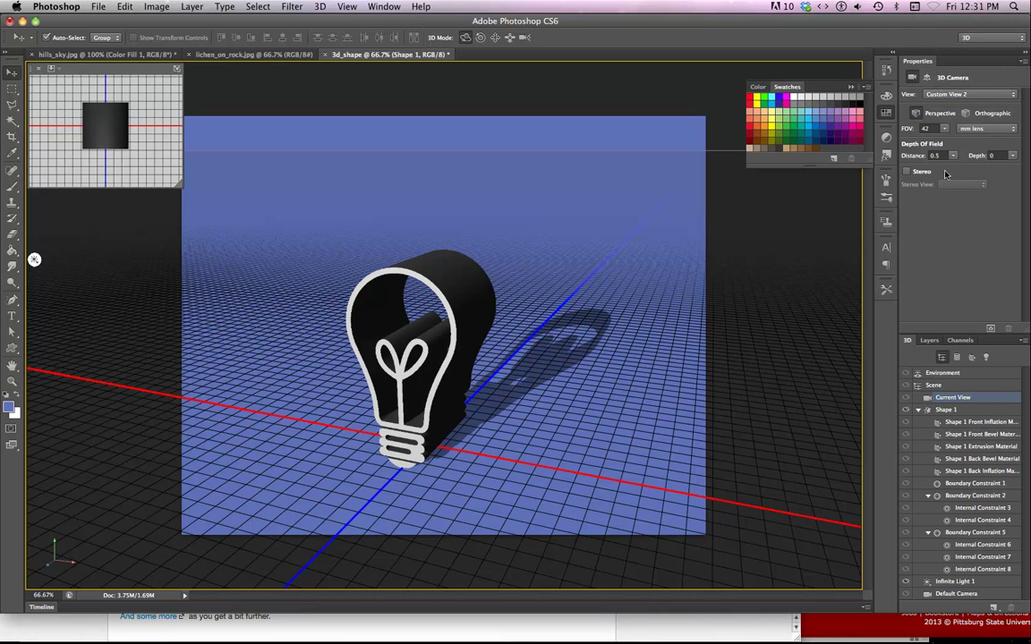
click(954, 157)
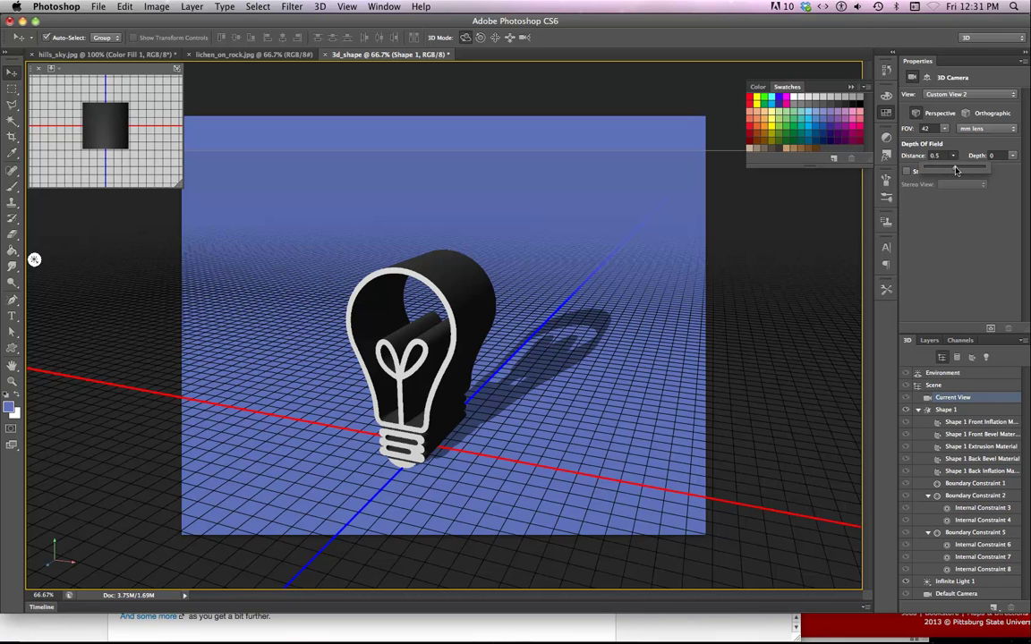
drag(954, 168, 930, 167)
drag(929, 170, 937, 168)
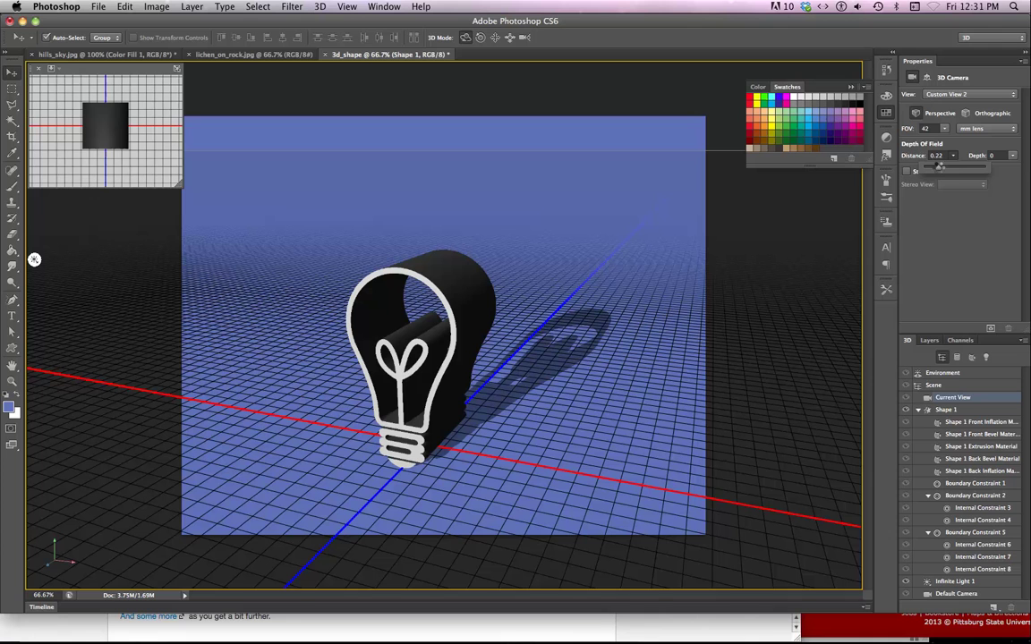
click(1015, 157)
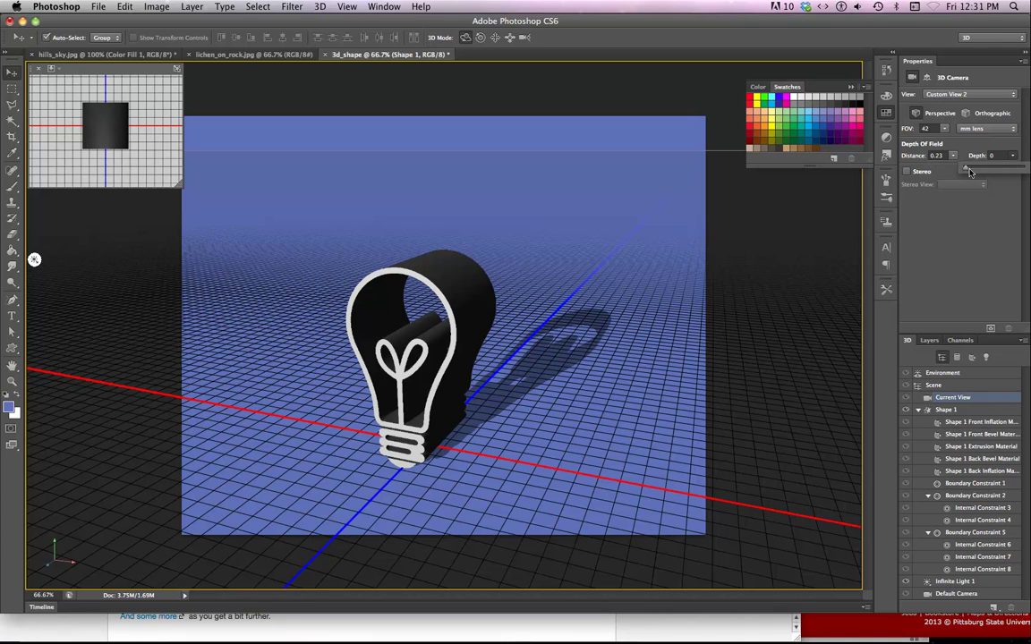
drag(970, 172, 973, 169)
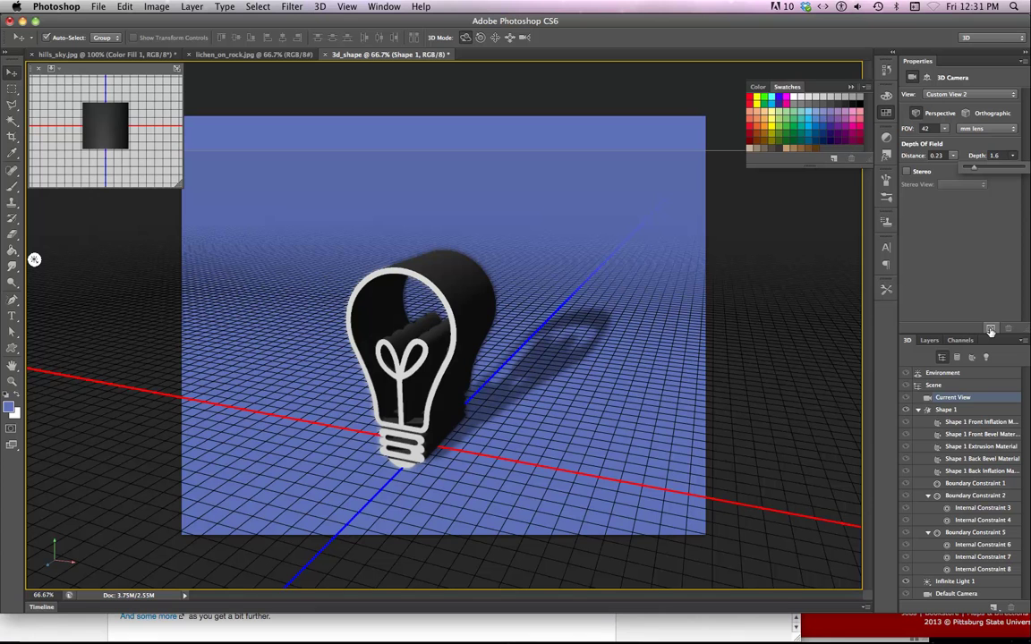
click(929, 340)
click(731, 350)
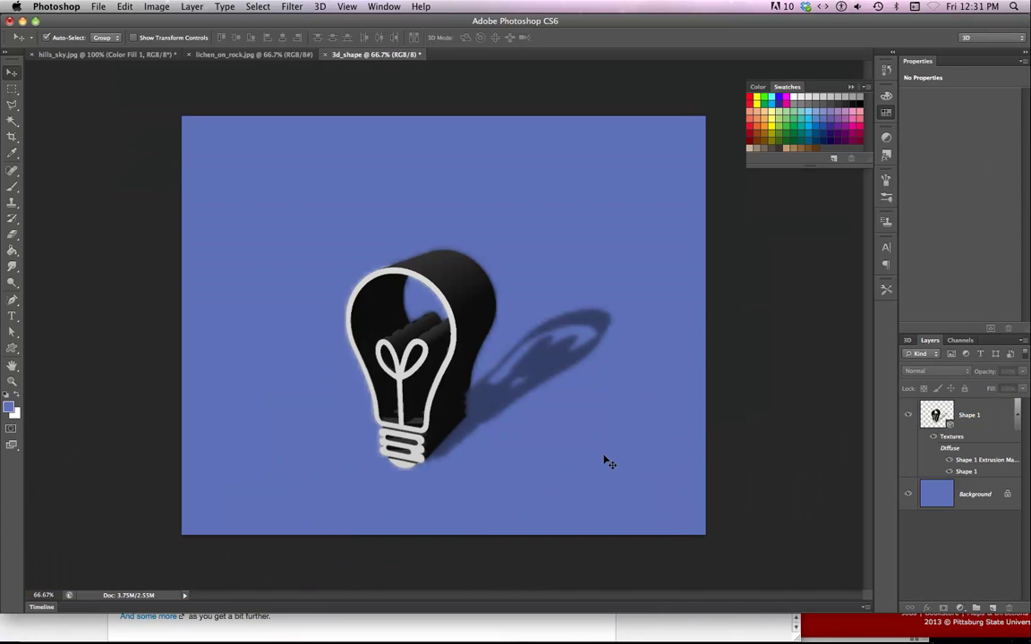